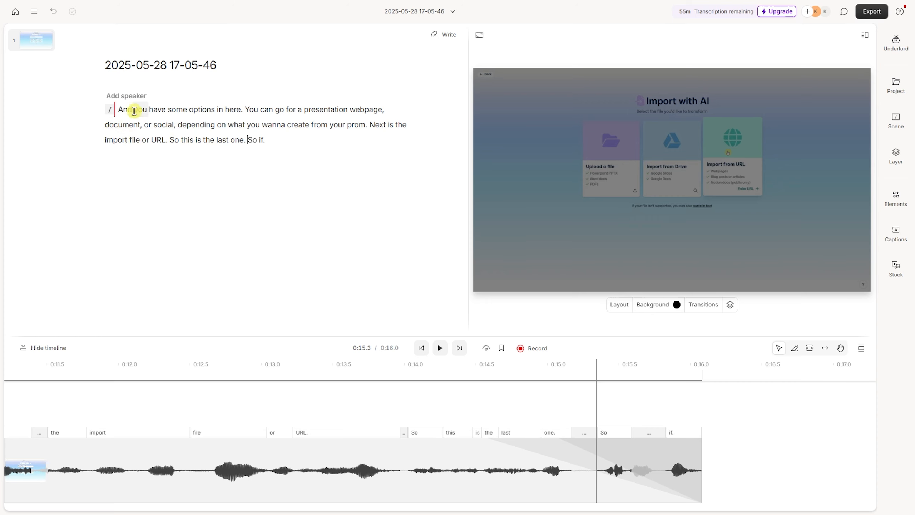
- Search the transcript for "URL" and select that word to locate its audio on the timeline
click(129, 109)
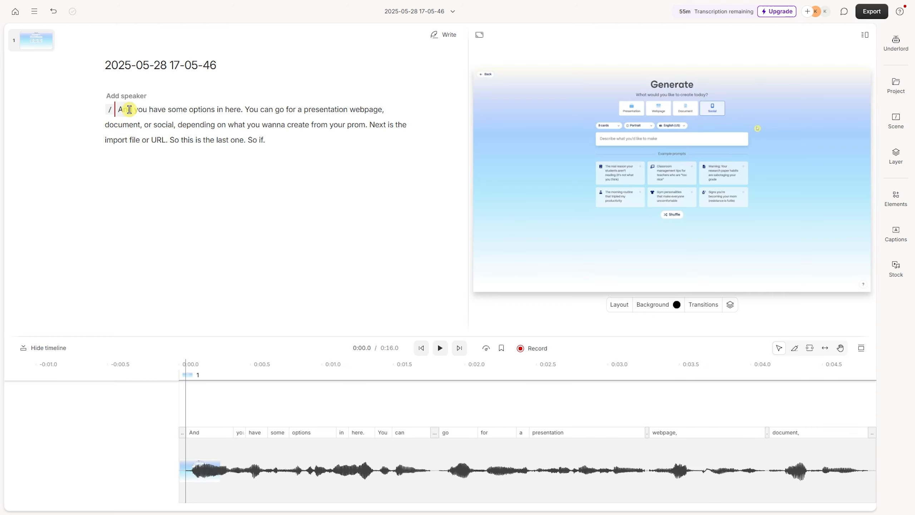
key(ctrl+f)
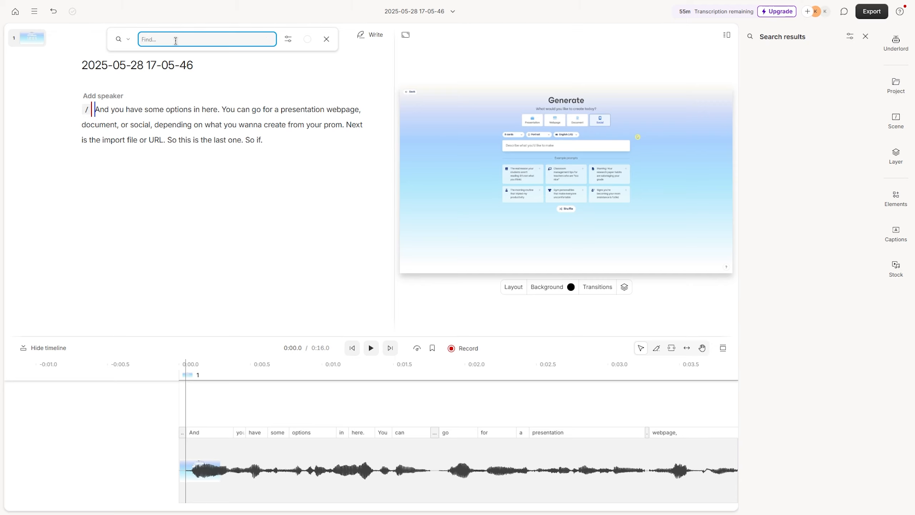
text(URL)
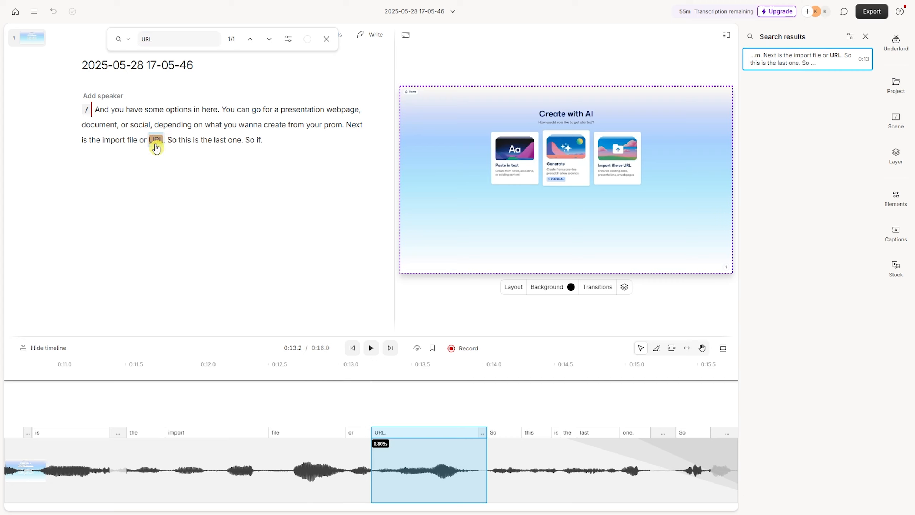
click(298, 370)
click(141, 370)
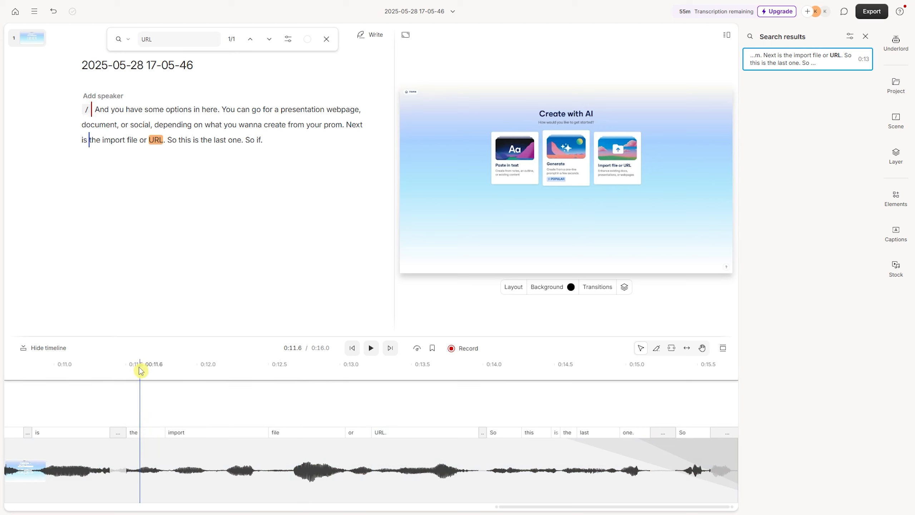
double_click(156, 141)
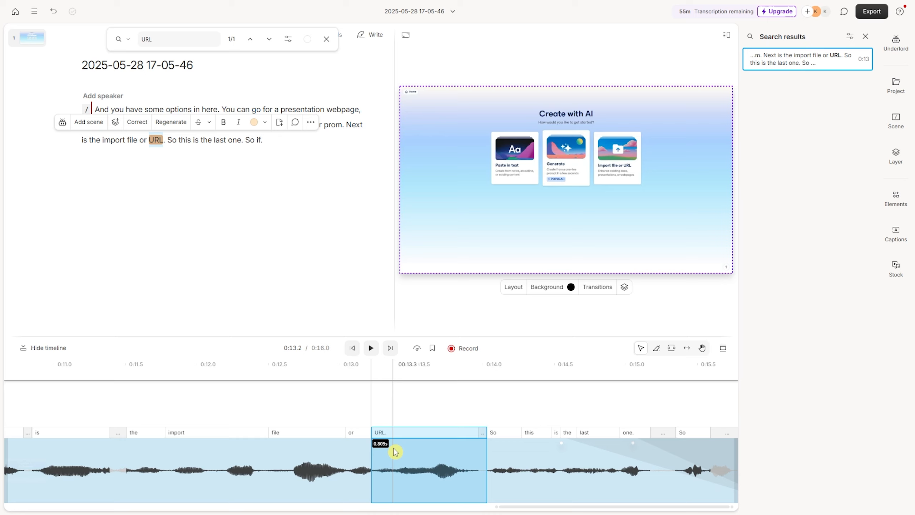
- Split the clip with the Blade tool at the start and end of the word "URL", then return to the selection tool
click(657, 348)
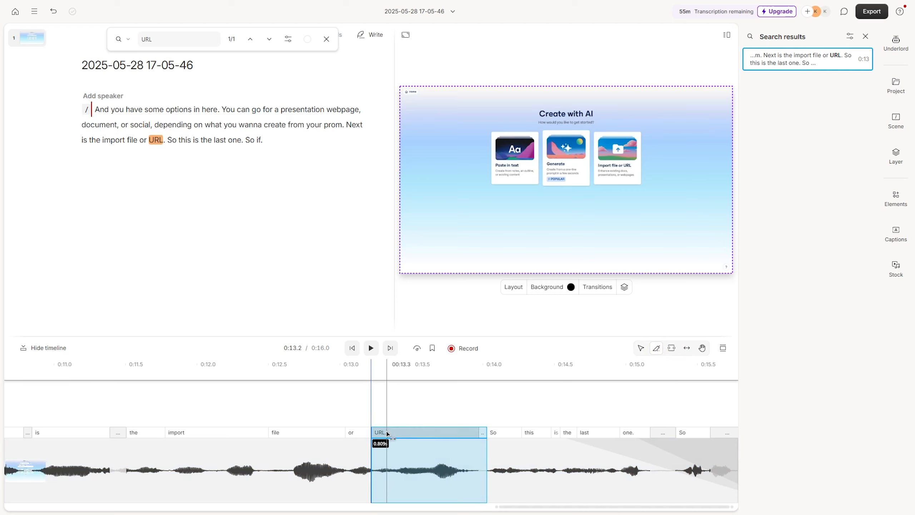
click(373, 437)
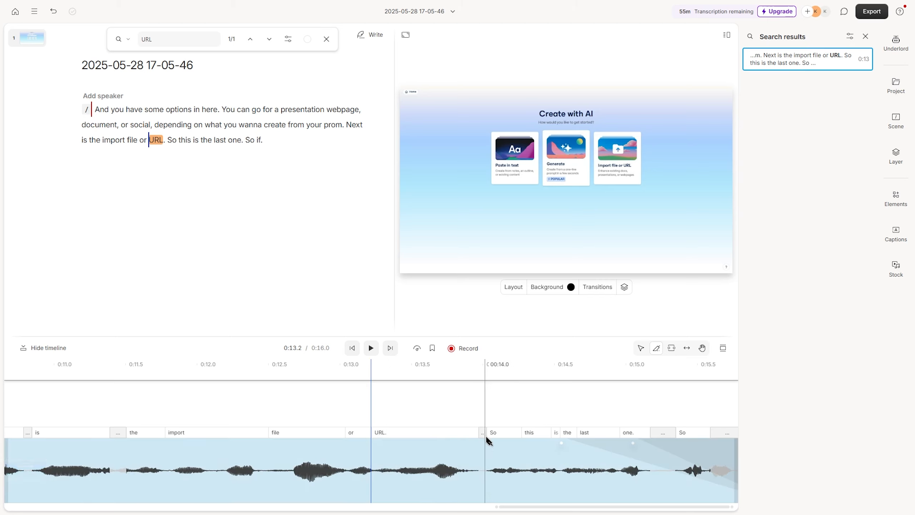
click(485, 437)
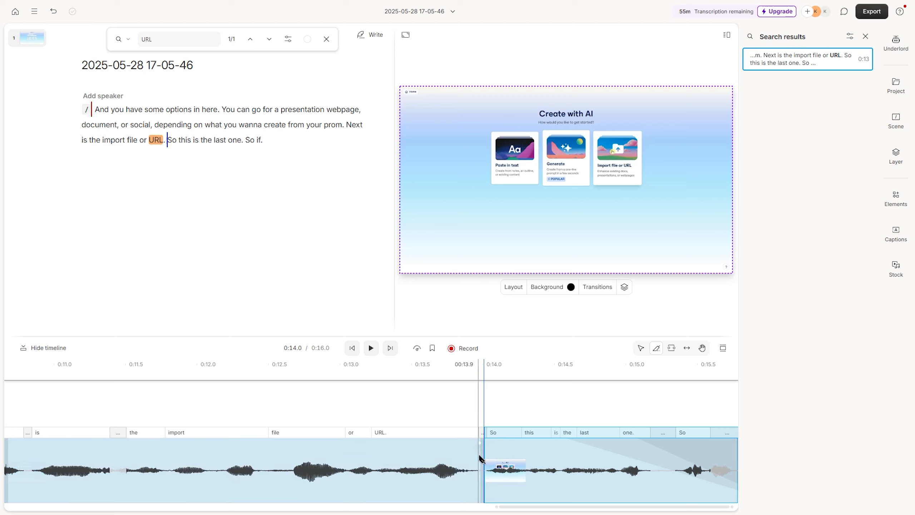
click(372, 445)
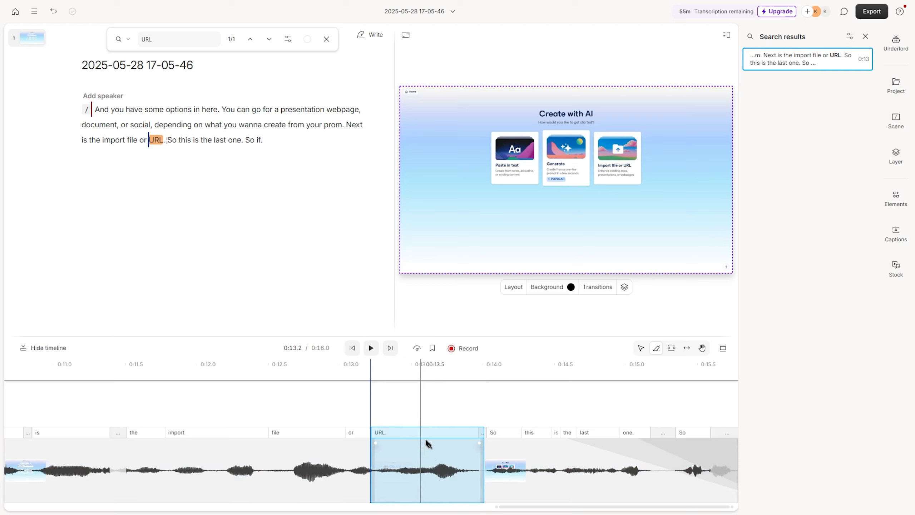
click(641, 350)
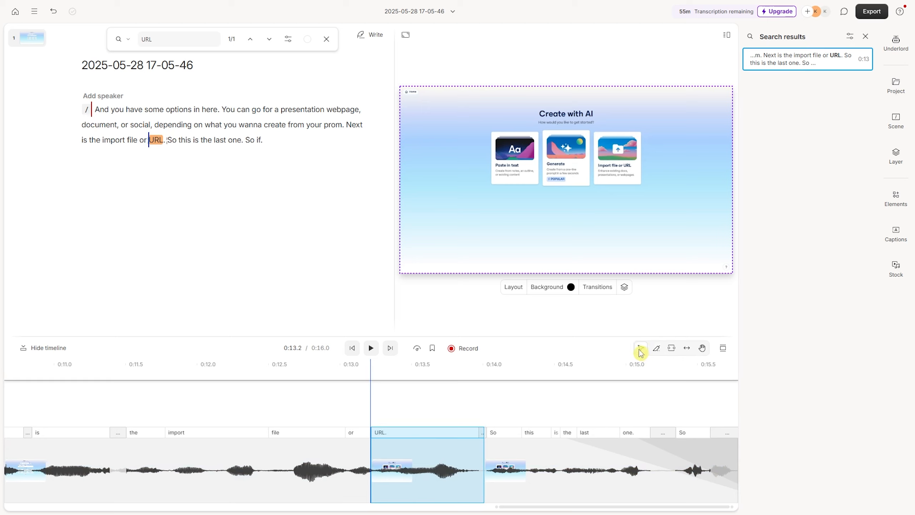
- Add a volume keyframe to the isolated "URL" clip, lower it all the way to mute the word, and play that section
click(414, 458)
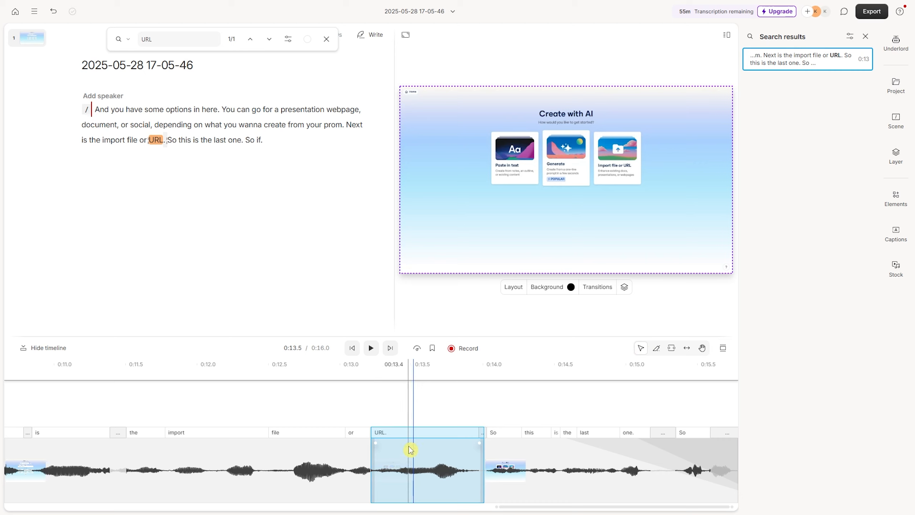
right_click(411, 450)
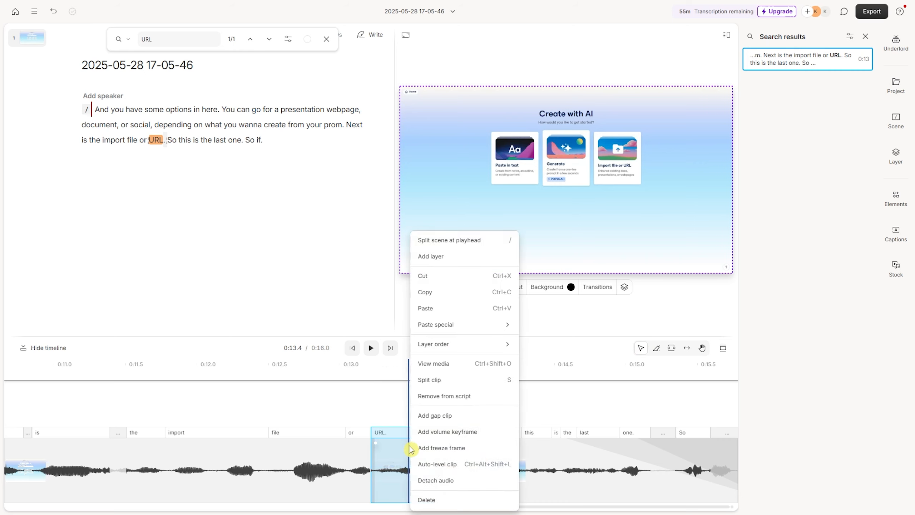
click(454, 432)
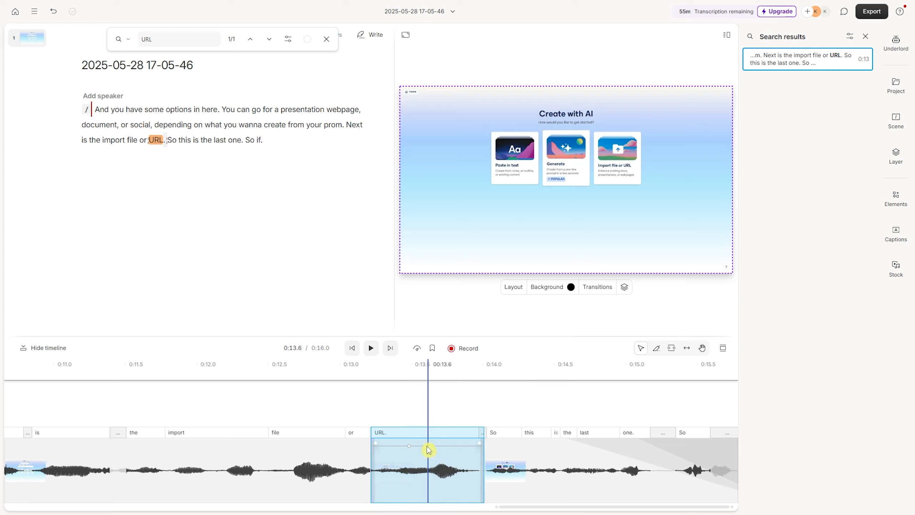
drag(410, 446, 412, 500)
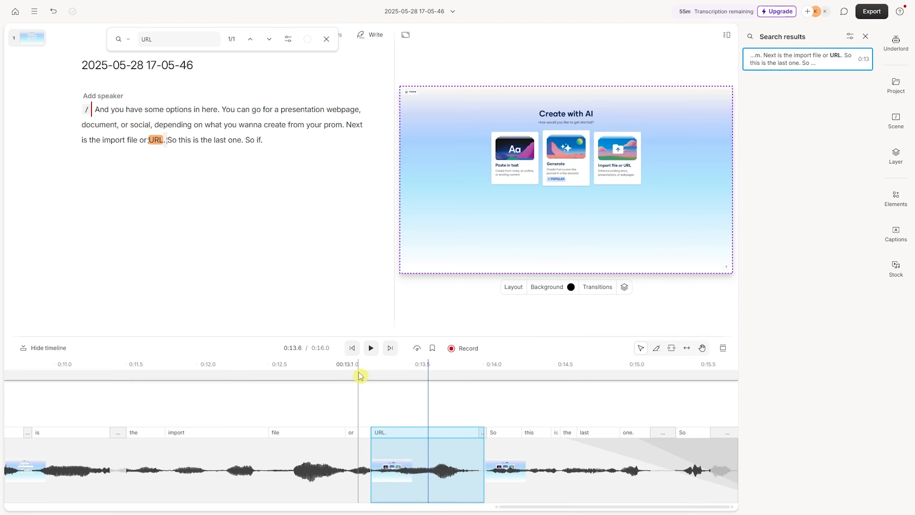
click(359, 375)
key(space)
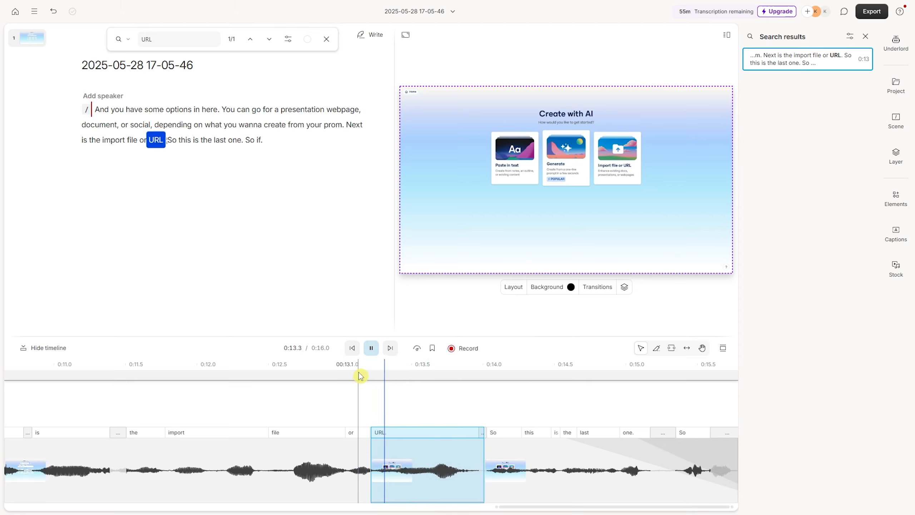
click(389, 374)
key(space)
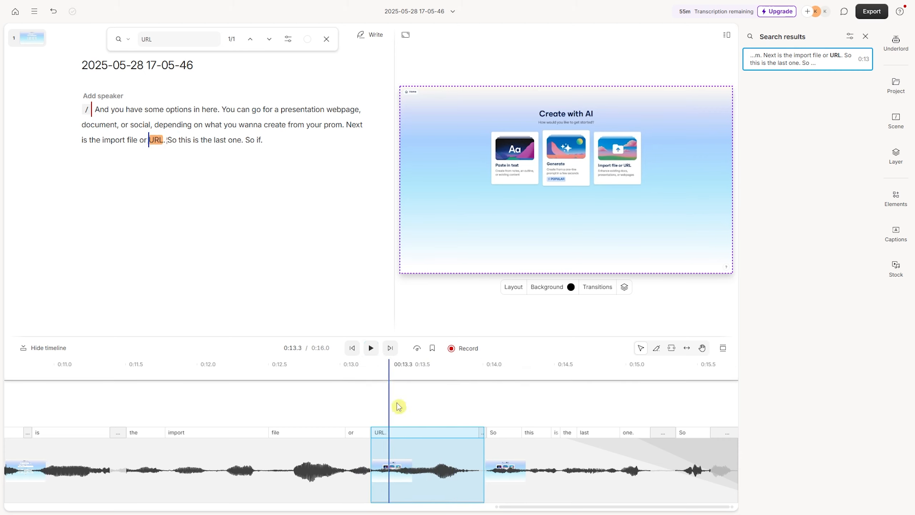
- Add "bleep sound effect.mp3" from the project files as a new layer over the "URL" clip
right_click(410, 451)
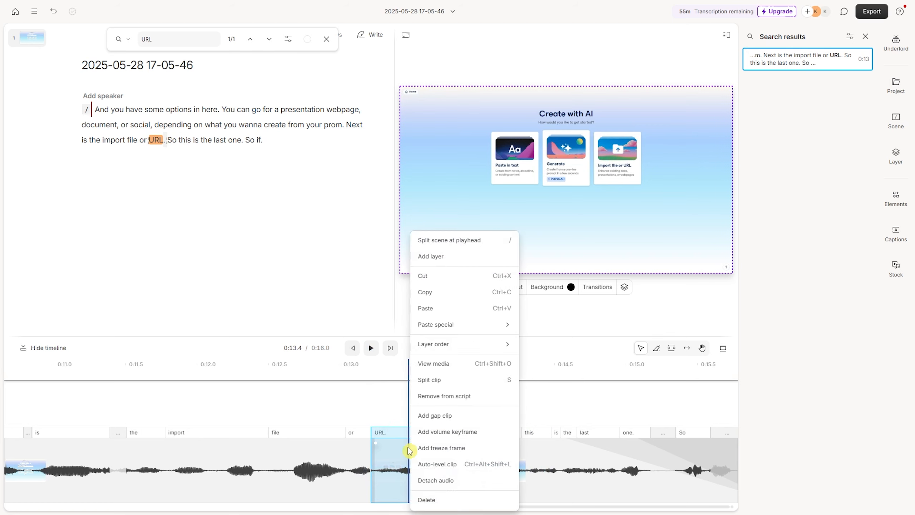
click(438, 256)
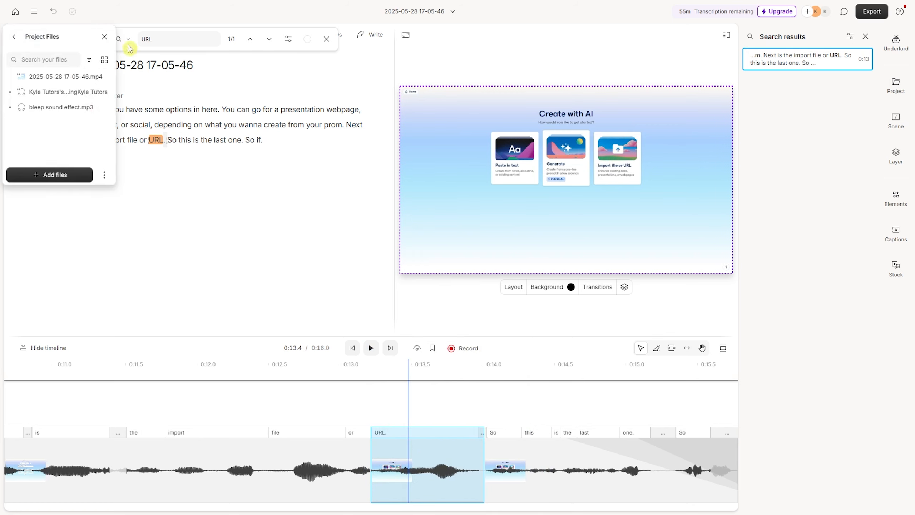
click(17, 39)
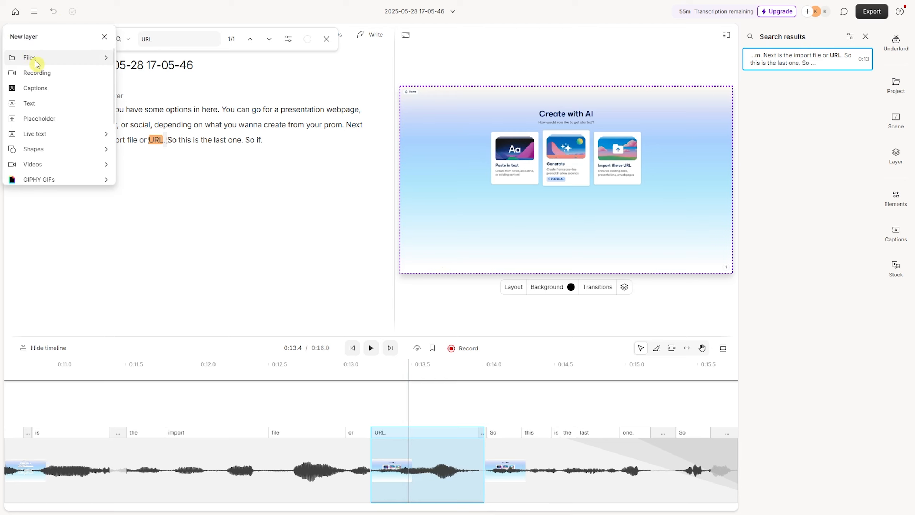
click(37, 61)
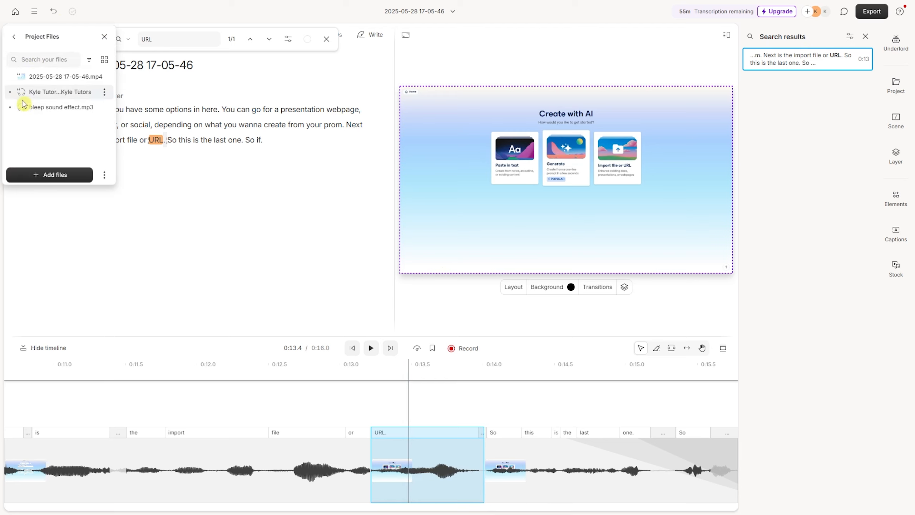
click(56, 174)
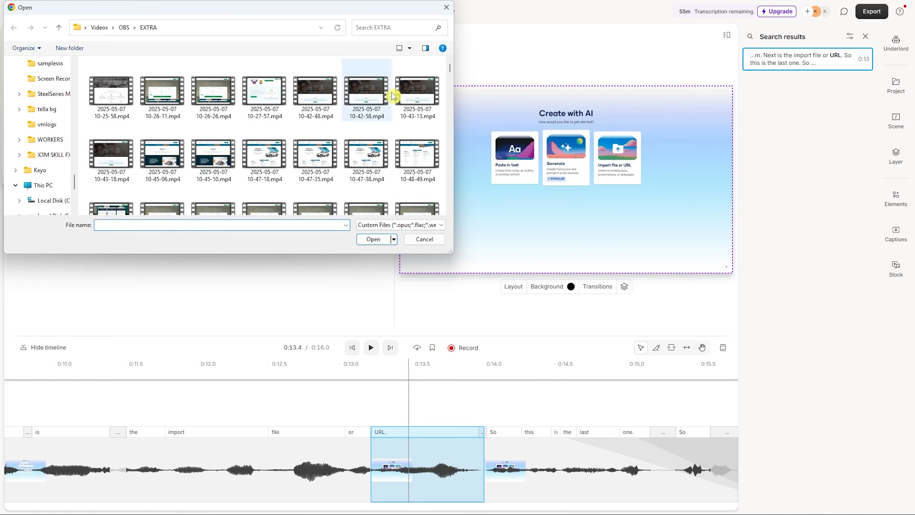
click(446, 7)
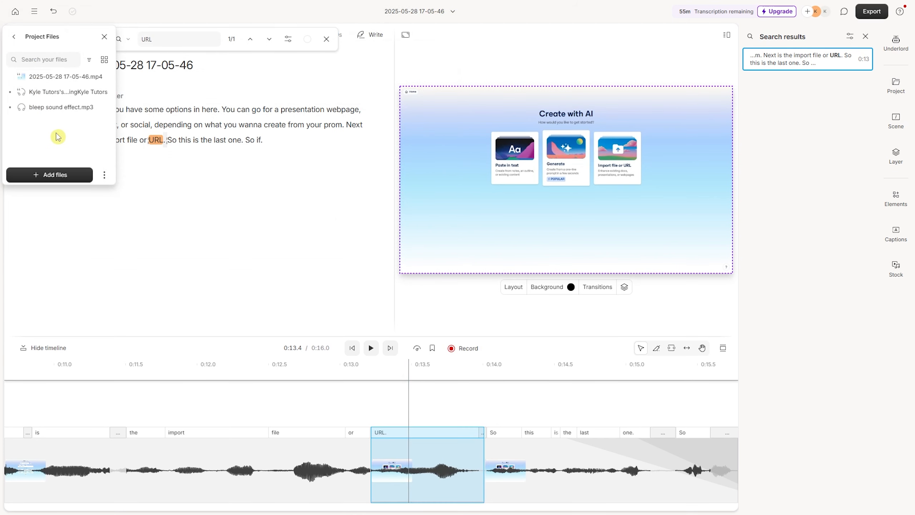
click(49, 109)
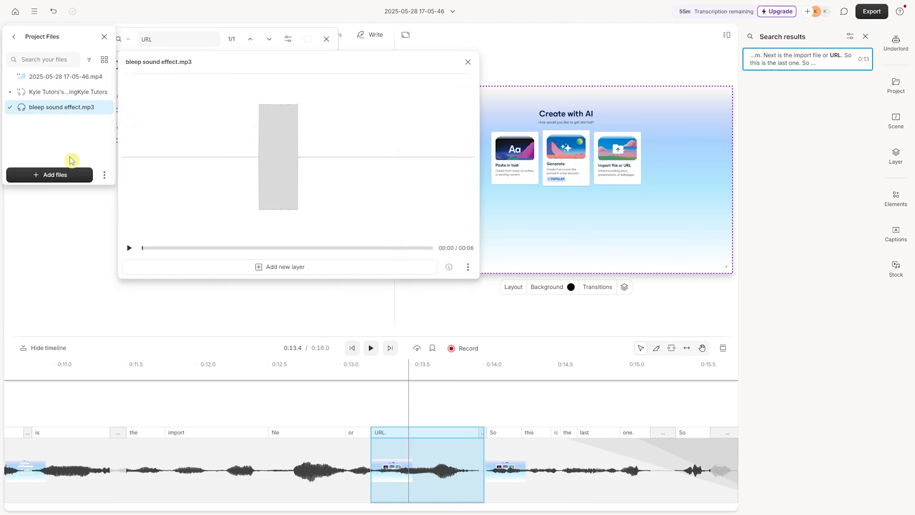
click(291, 267)
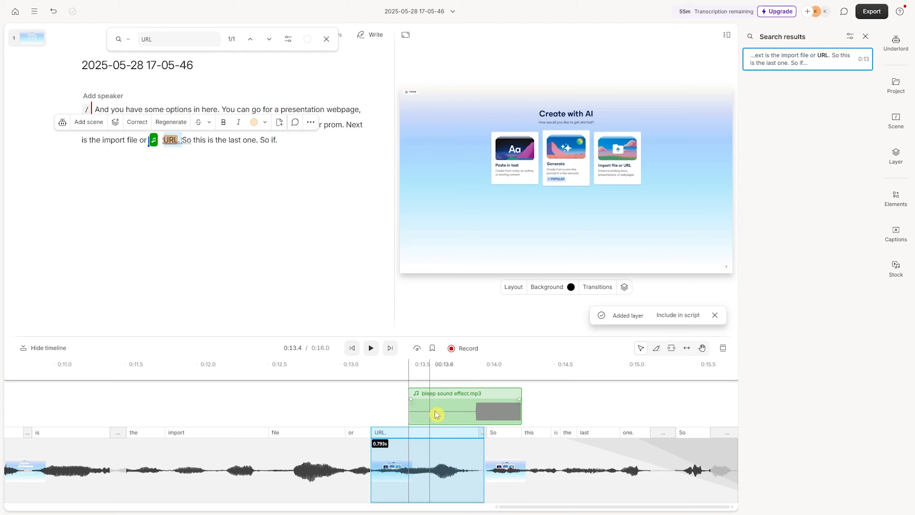
- Shift the bleep layer earlier so its audible part falls over the word "URL", and play back the section
drag(436, 415, 401, 412)
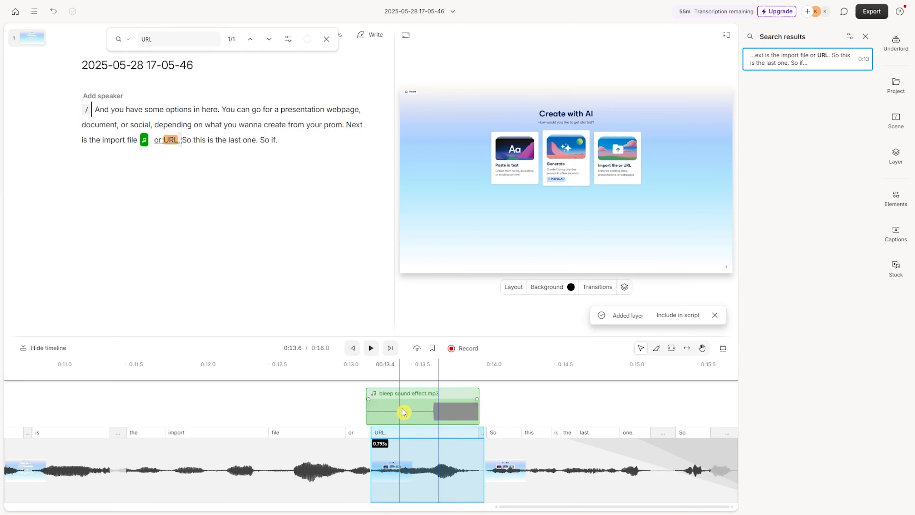
click(435, 375)
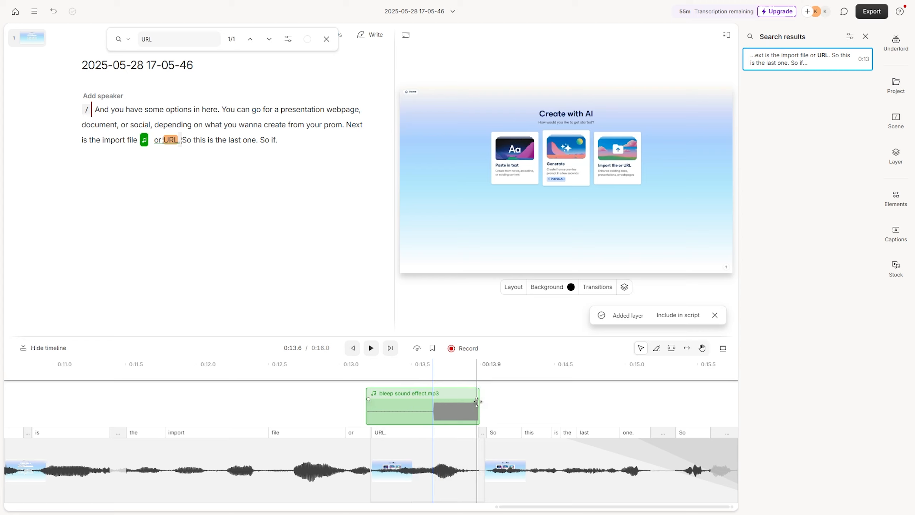
drag(477, 401, 453, 411)
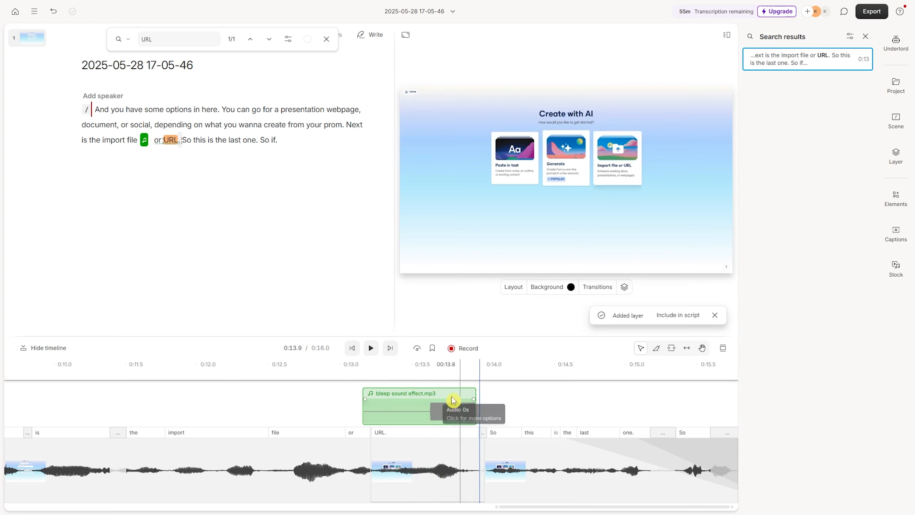
click(405, 375)
click(364, 375)
key(space)
key(space)
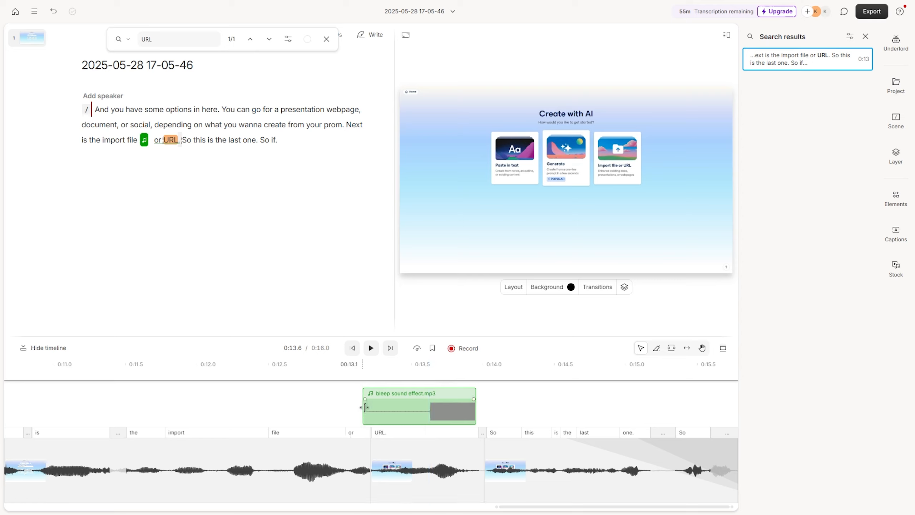
- Trim the silent beginning off the bleep layer and align its start with the start of the "URL" clip
drag(365, 411, 413, 410)
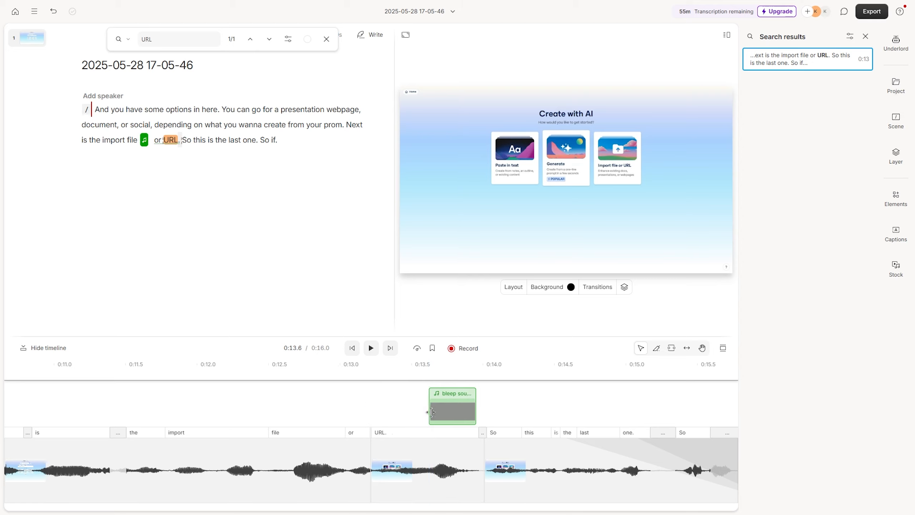
click(466, 416)
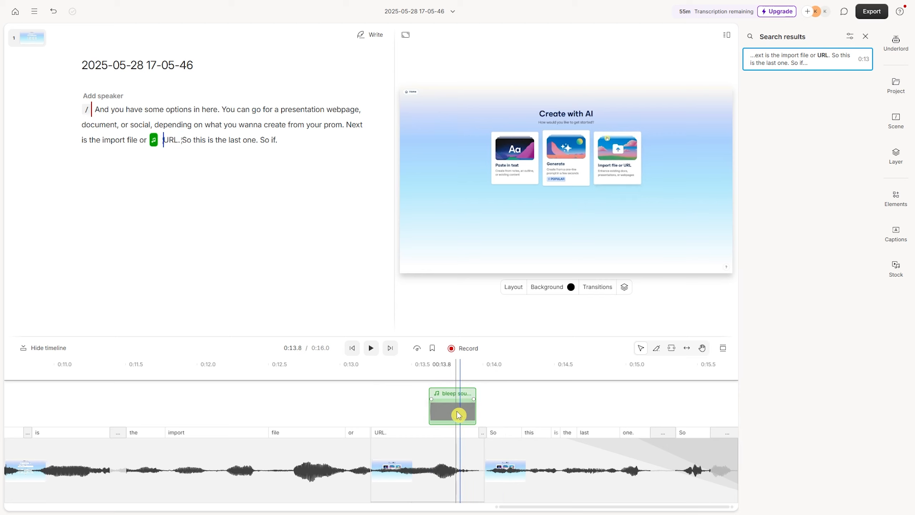
drag(459, 416, 403, 411)
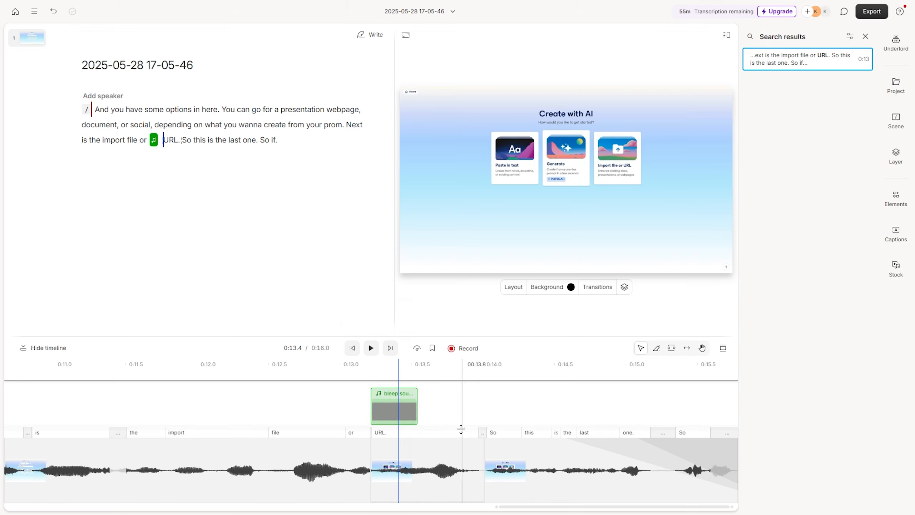
drag(387, 407, 439, 409)
- Duplicate the trimmed bleep layer and place the copy so that it finishes near the end of the "URL" clip
right_click(401, 411)
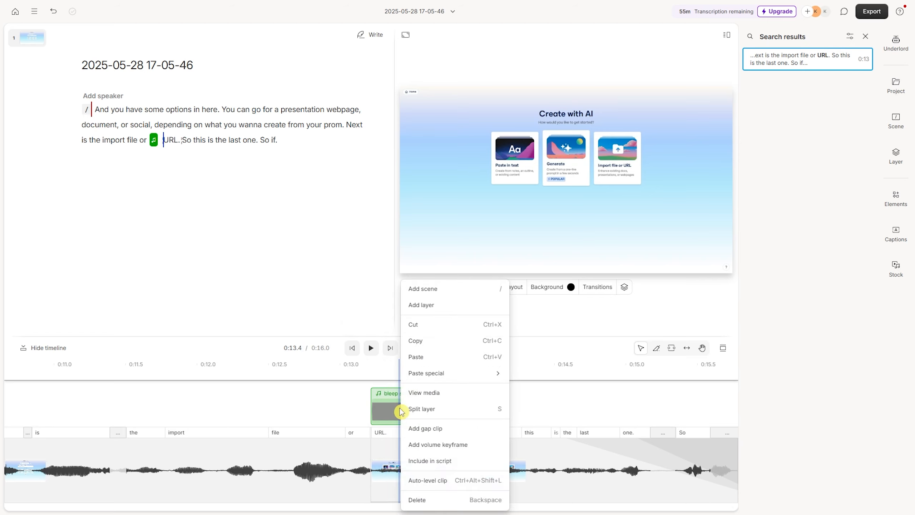
click(418, 341)
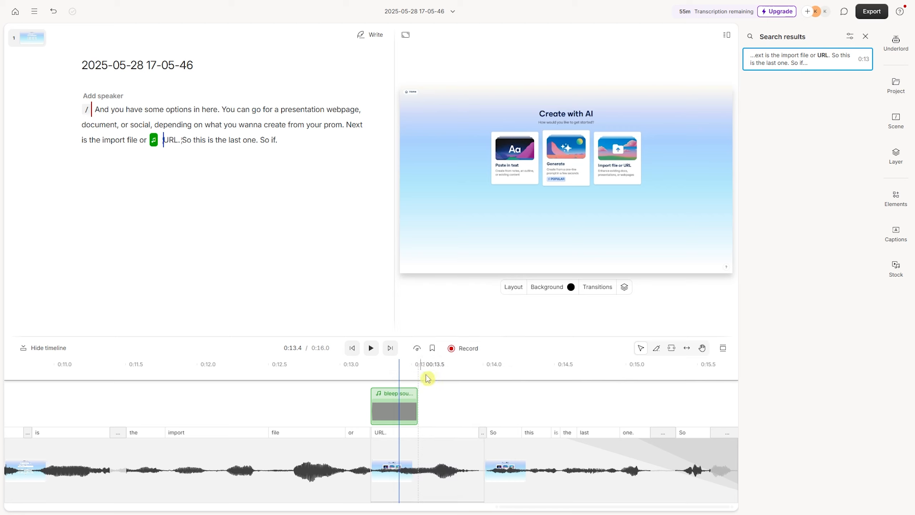
click(430, 377)
key(ctrl+v)
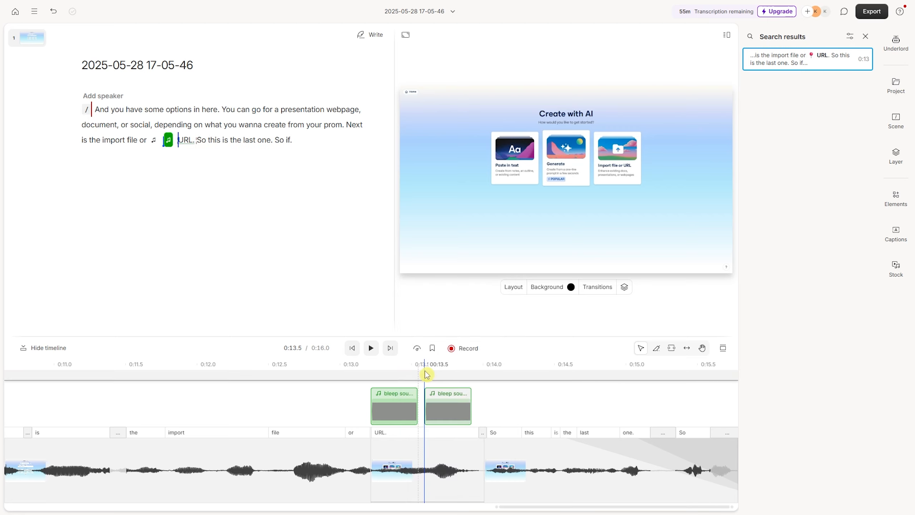
mouse_move(441, 408)
mouse_down()
mouse_move(440, 415)
mouse_move(487, 416)
mouse_up()
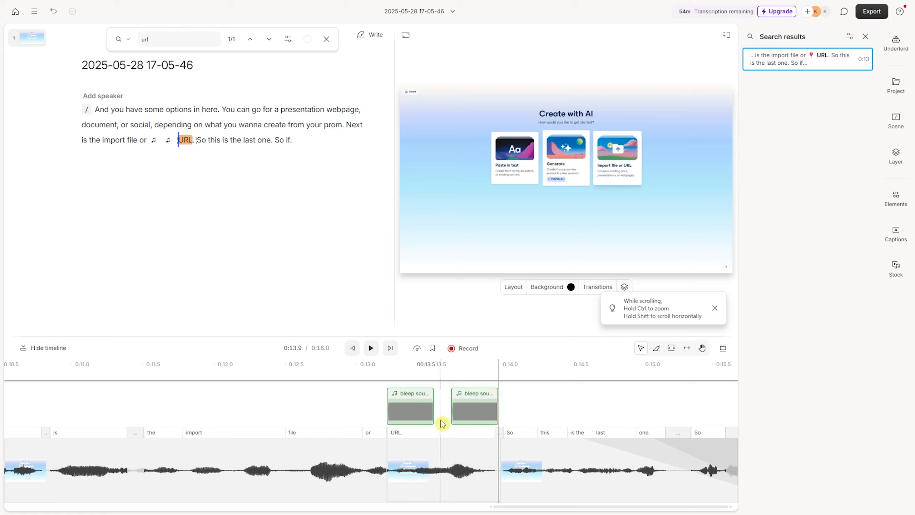
- Move the second bleep layer directly against the end of the first one and trim a sliver off its start
key(Escape)
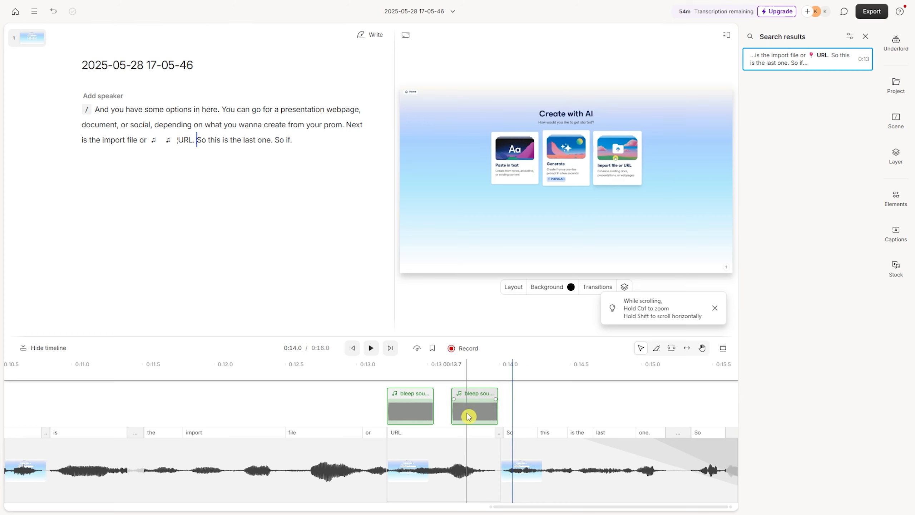
scroll(468, 418, up, 5)
scroll(468, 417, down, 3)
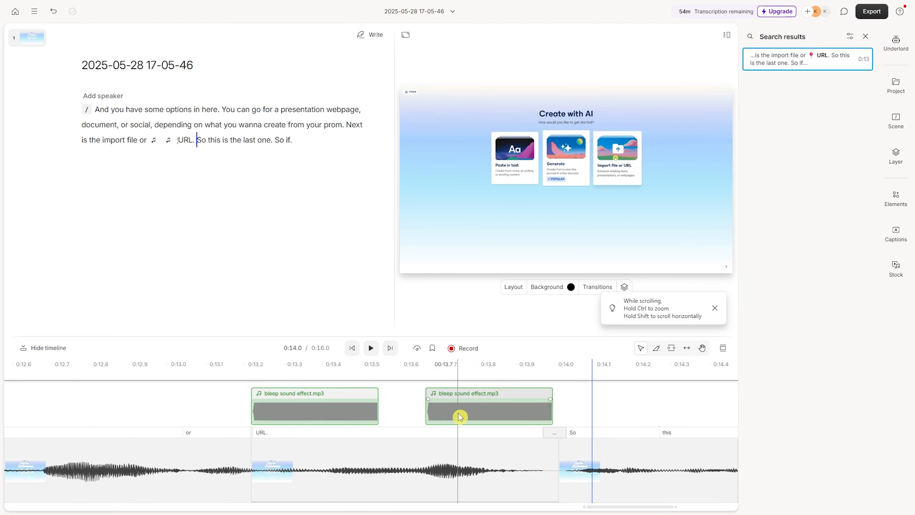
drag(461, 417, 419, 409)
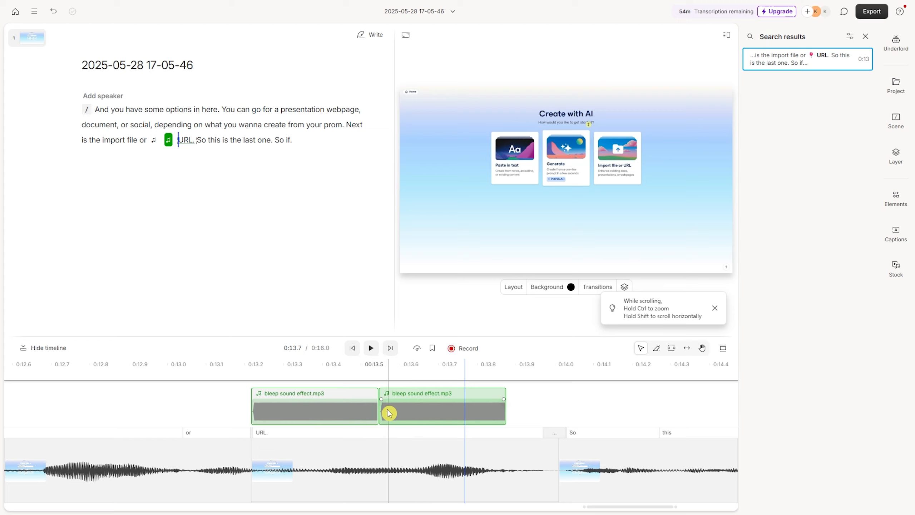
drag(382, 401, 403, 409)
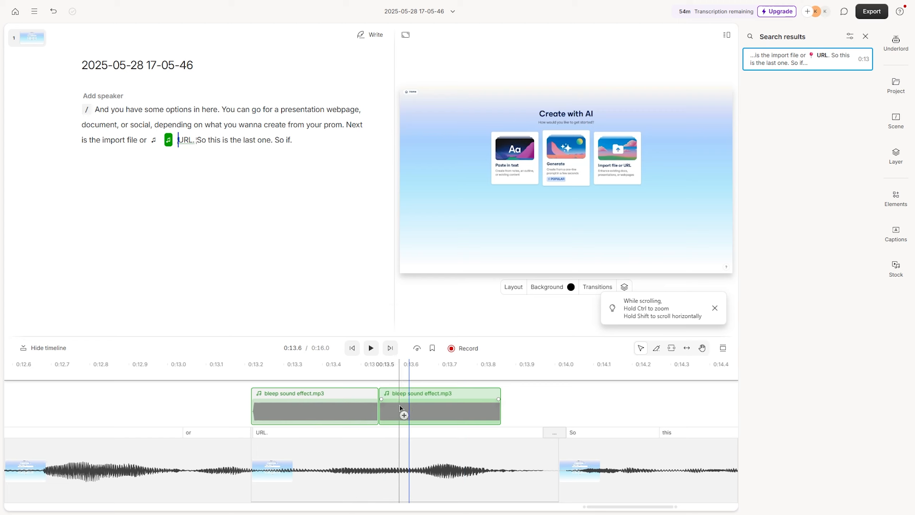
- Place a copy of the second bleep layer directly after it and trim the copy's end to the end of the "URL" clip
drag(396, 405, 445, 405)
right_click(445, 410)
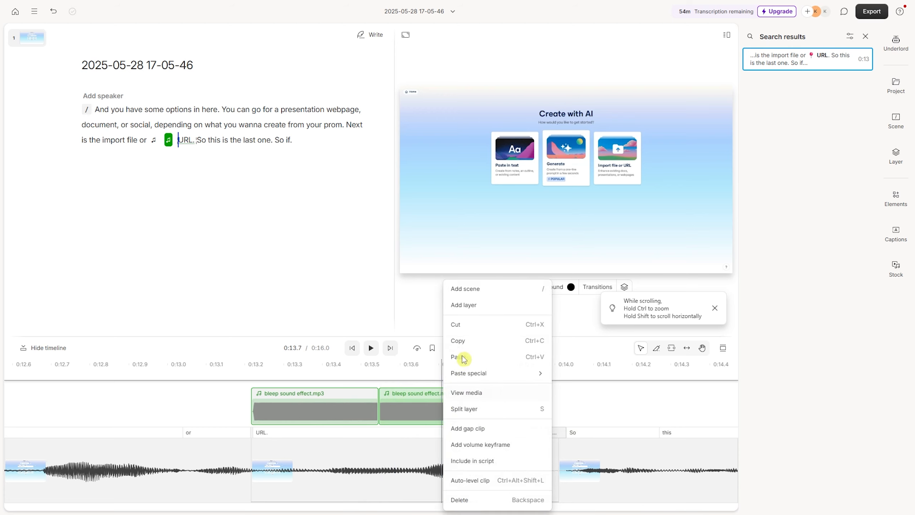
click(466, 341)
click(507, 373)
key(ctrl+v)
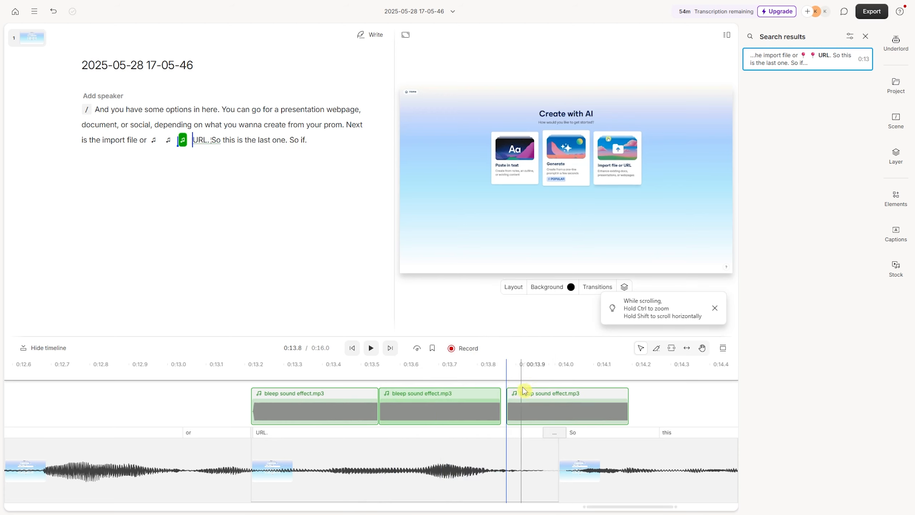
click(544, 415)
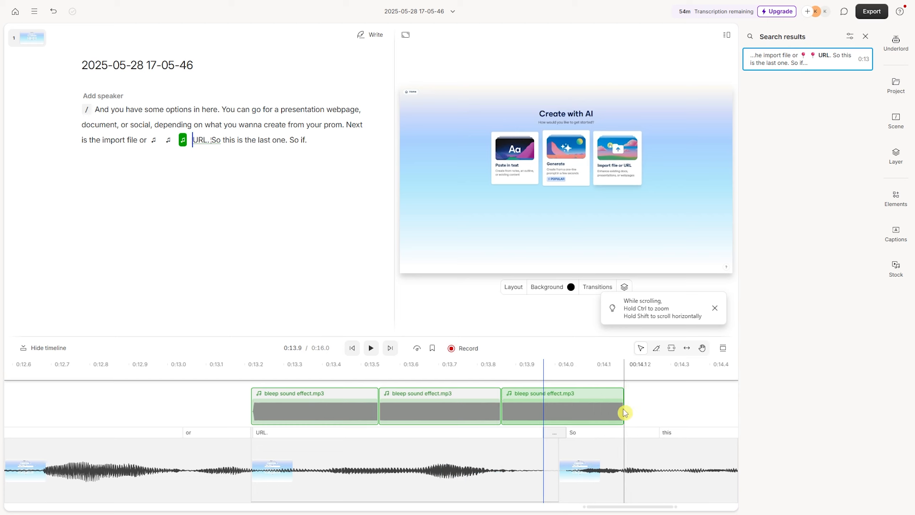
drag(623, 408, 563, 409)
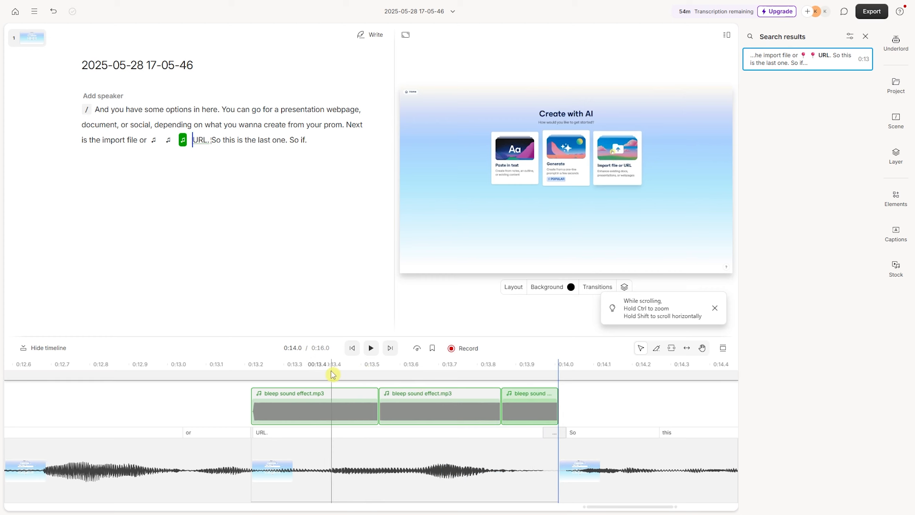
- Add a volume keyframe to the first bleep layer and lower its volume
click(292, 413)
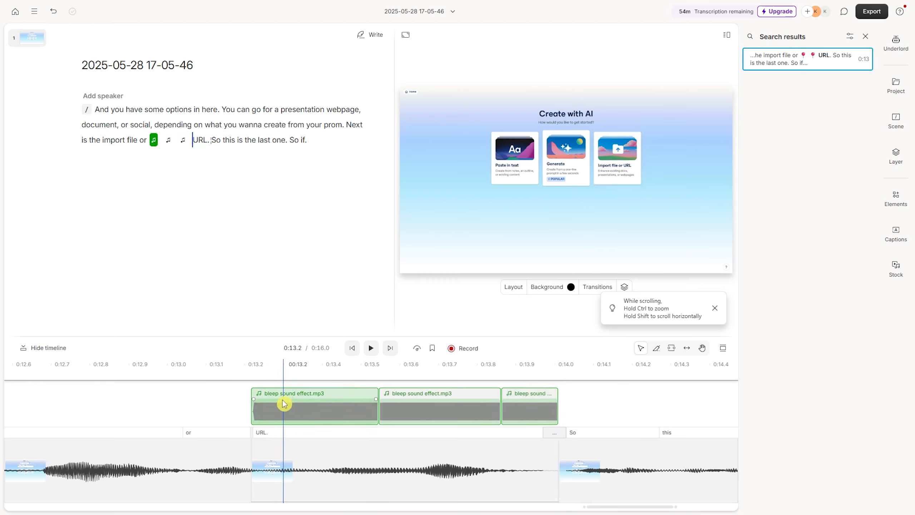
right_click(284, 403)
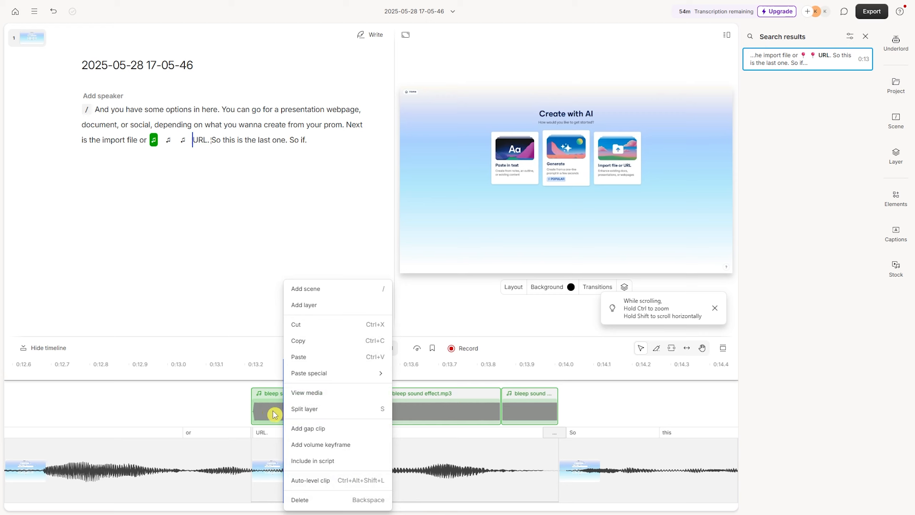
click(317, 445)
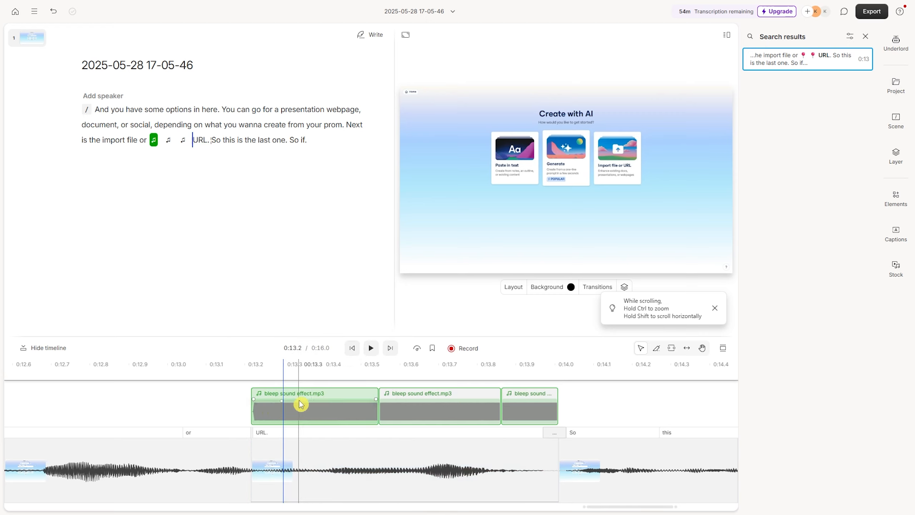
drag(283, 401, 271, 414)
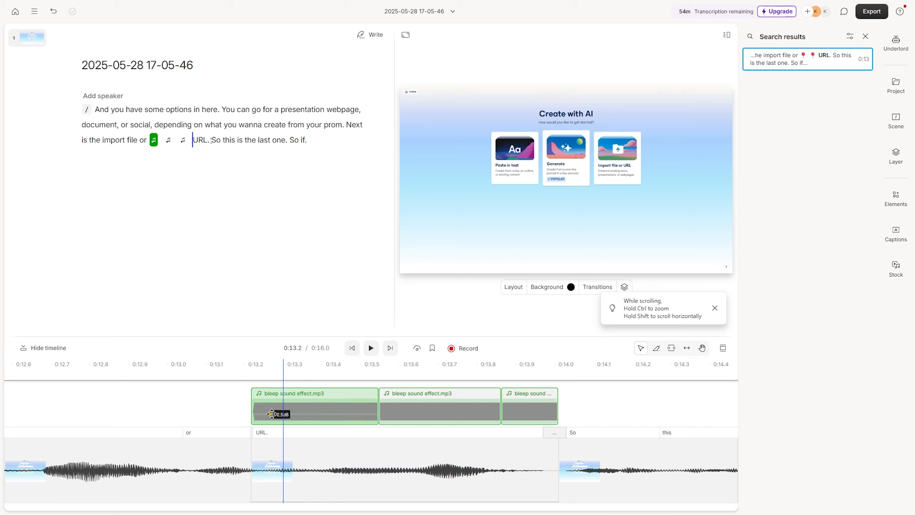
- Add a volume keyframe to the second and third bleep layers and lower the volume of both
right_click(414, 409)
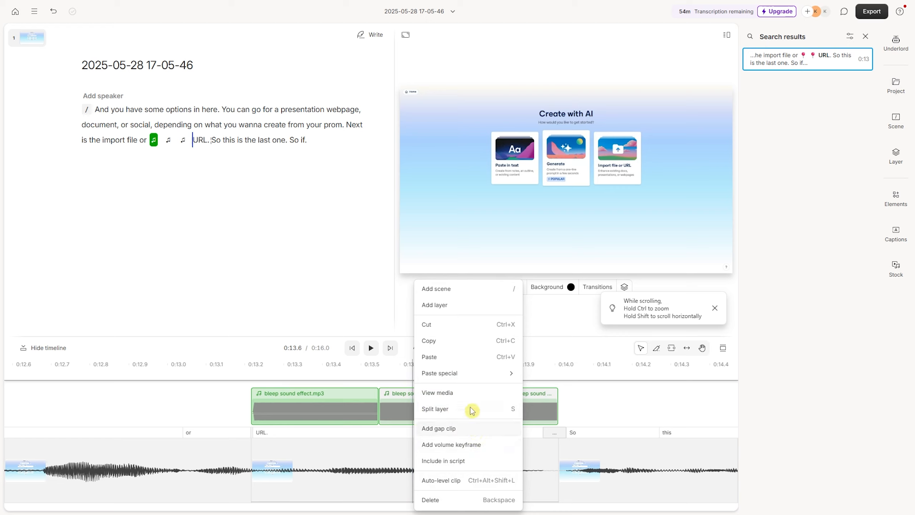
click(472, 446)
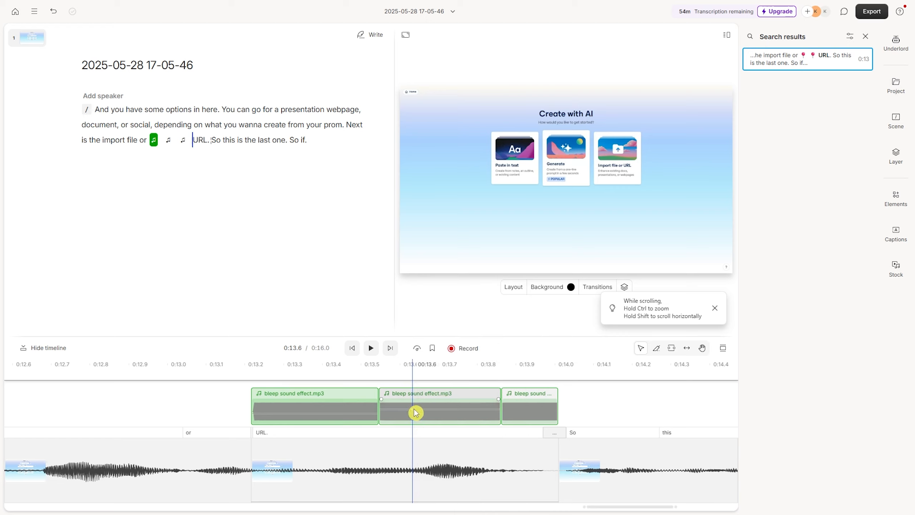
drag(413, 409, 413, 415)
click(533, 418)
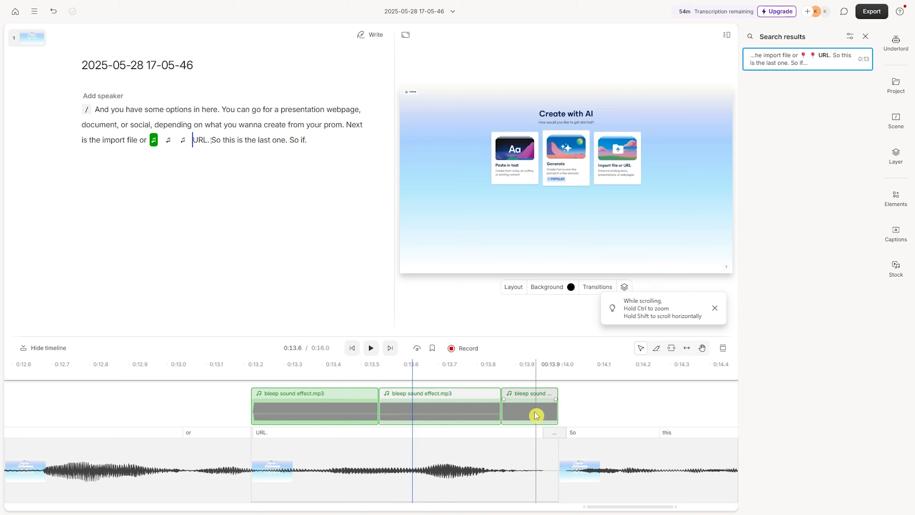
right_click(533, 417)
click(567, 446)
drag(530, 399, 530, 414)
- Play back the section from about 0:12.8, just before the word "or", through the bleeped "URL" clip
click(199, 376)
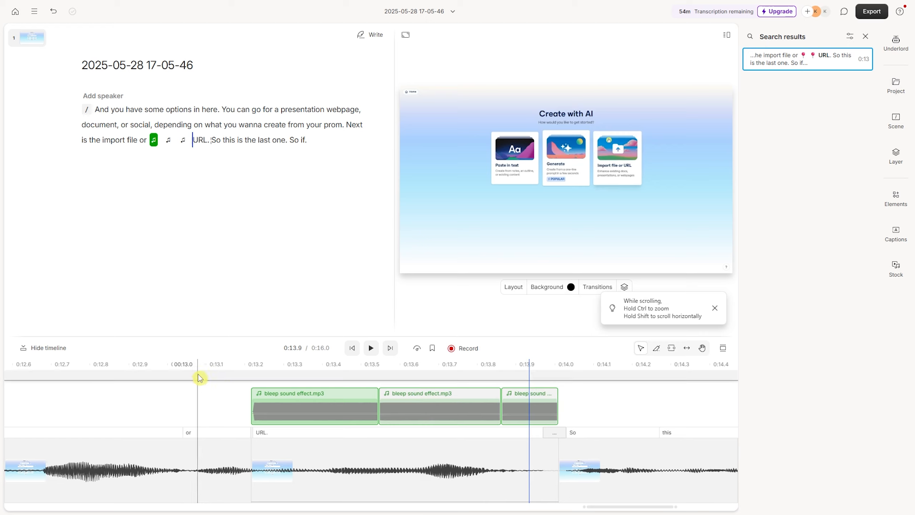
drag(202, 377, 128, 372)
key(space)
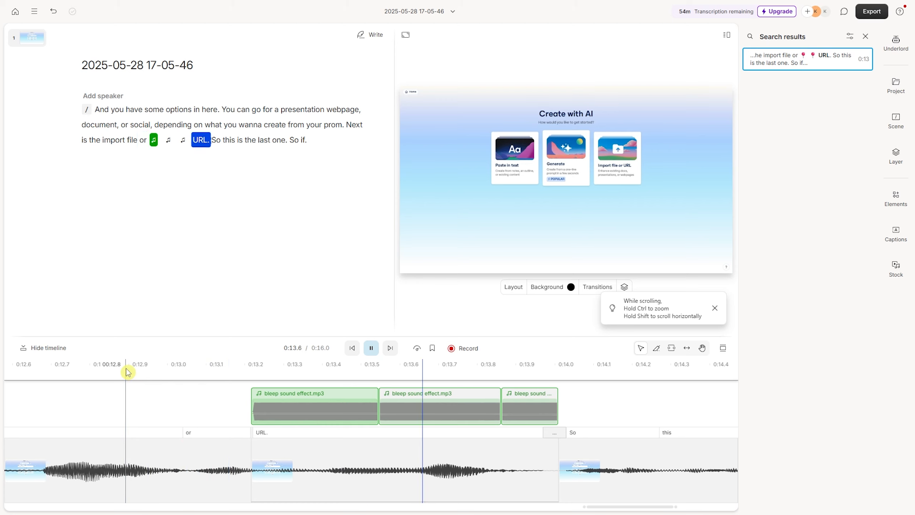
key(space)
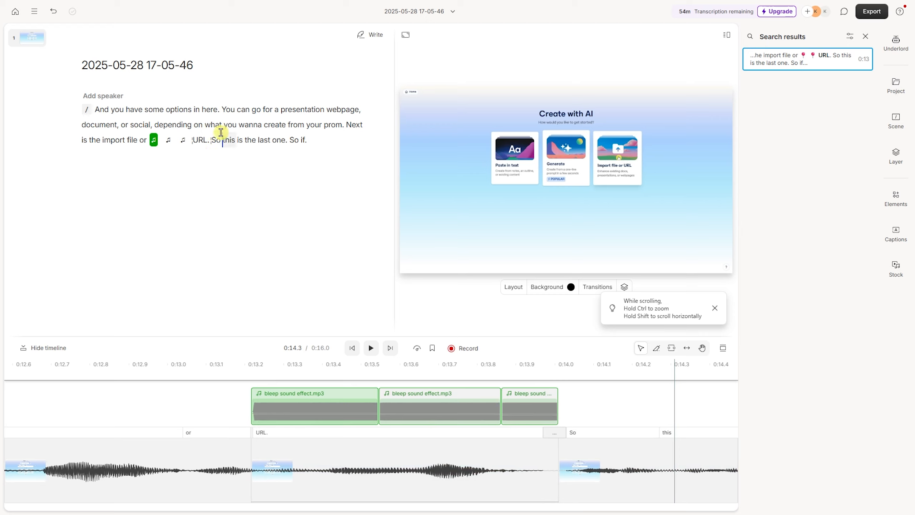
- Open the transcript search for the word "url"
key(ctrl+f)
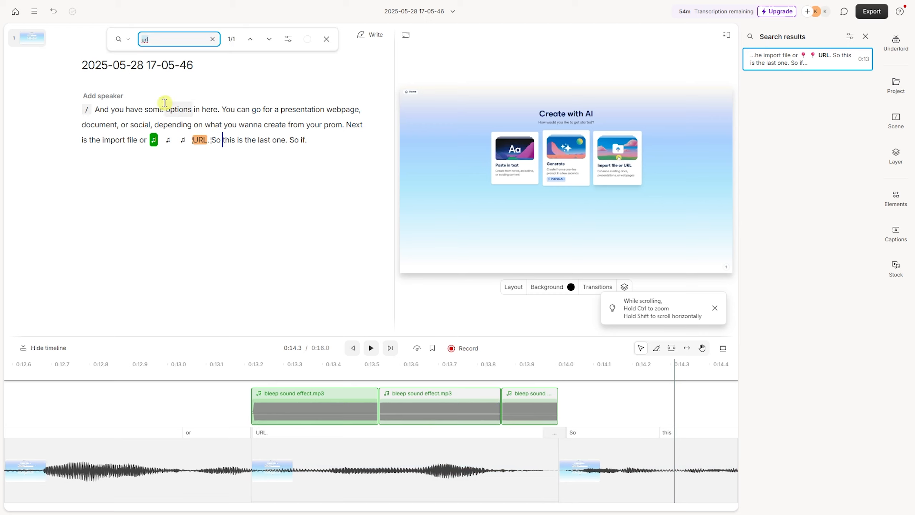